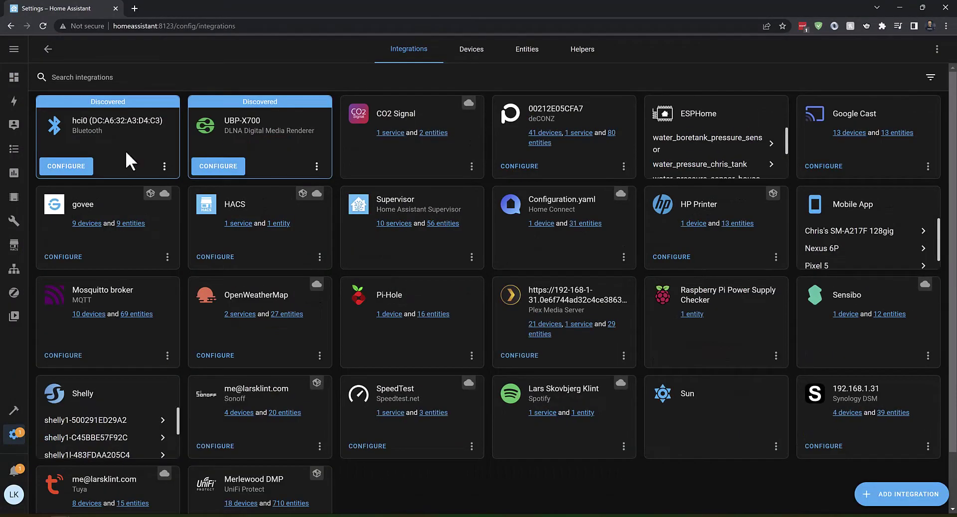
Start configuring the hci0 Bluetooth adapter, then close its setup dialog without finishing.
{"action": "left_click", "coordinate": [70, 170]}
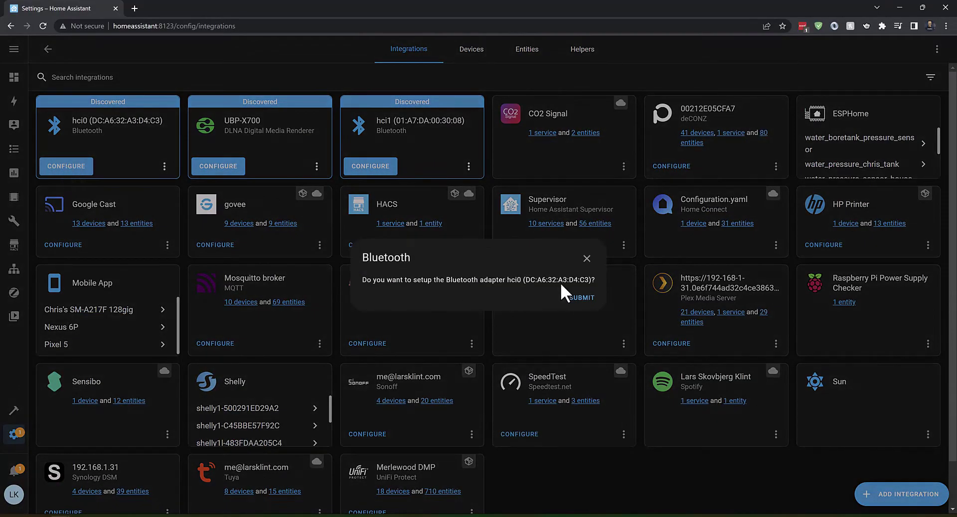
{"action": "left_click", "coordinate": [586, 259]}
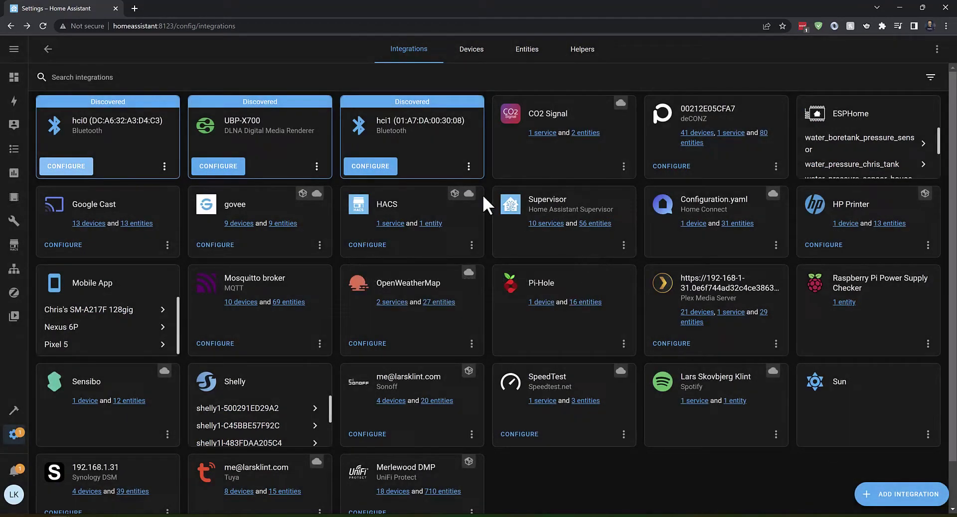
Configure the hci1 Bluetooth adapter with Lego Room as its area and finish setup.
{"action": "left_click", "coordinate": [373, 169]}
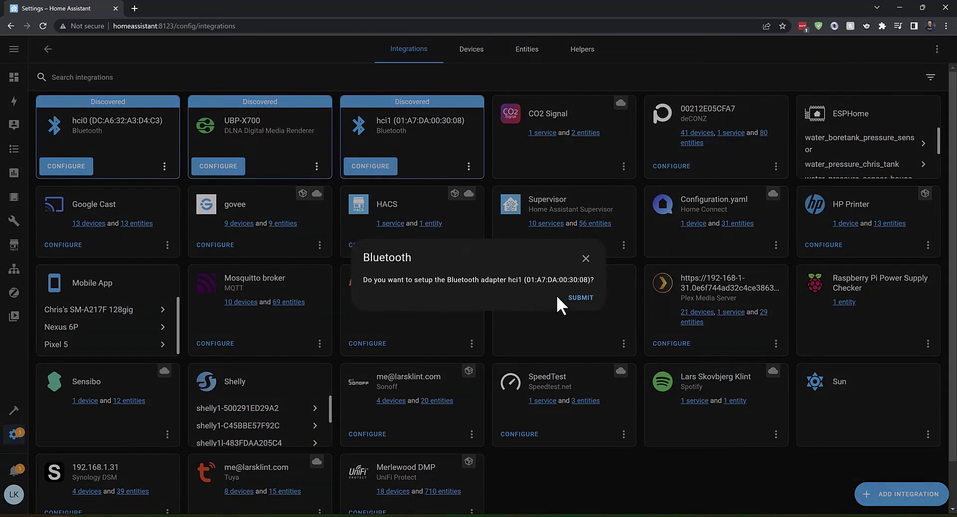
{"action": "left_click", "coordinate": [580, 299]}
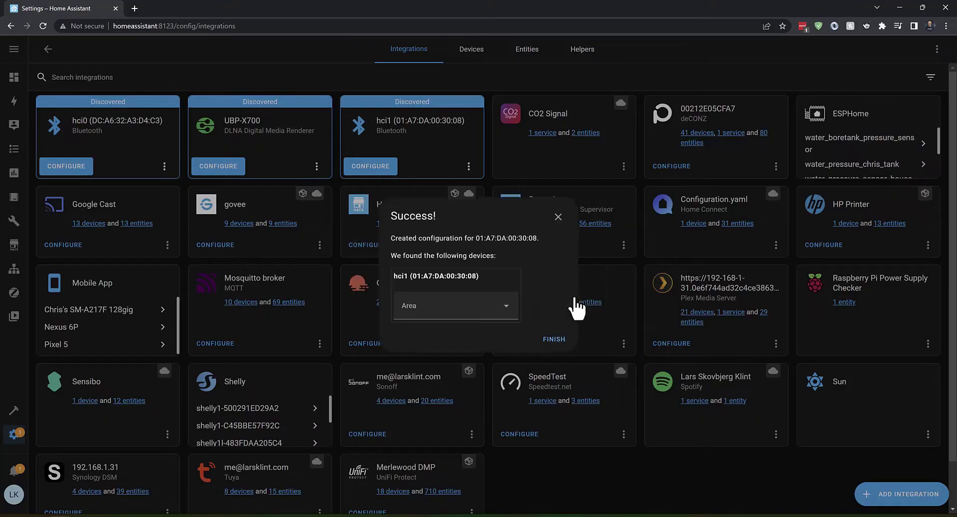
{"action": "left_click", "coordinate": [480, 305]}
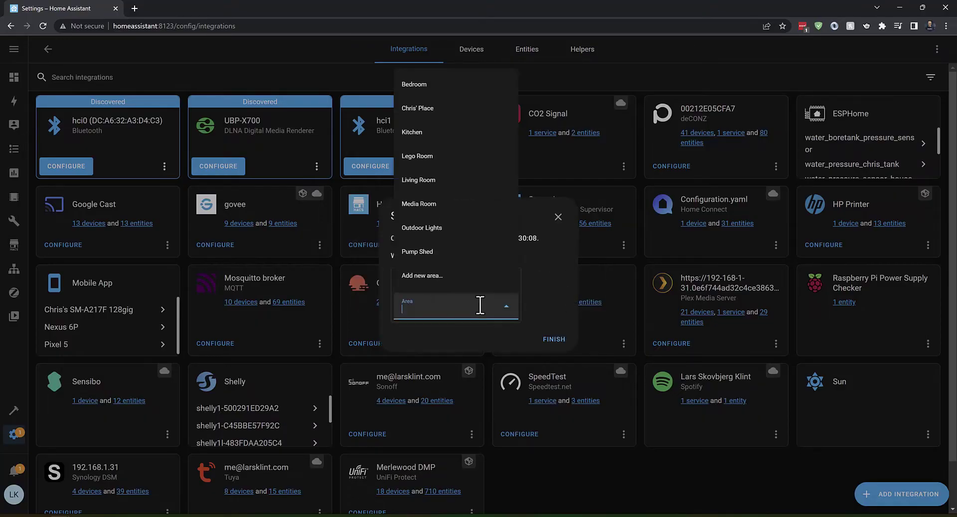
{"action": "left_click", "coordinate": [427, 159]}
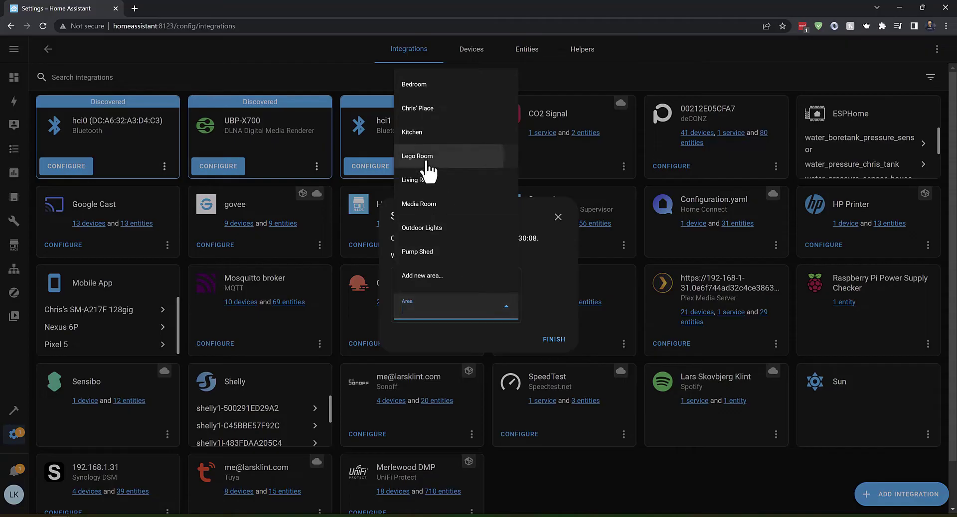
{"action": "left_click", "coordinate": [553, 340]}
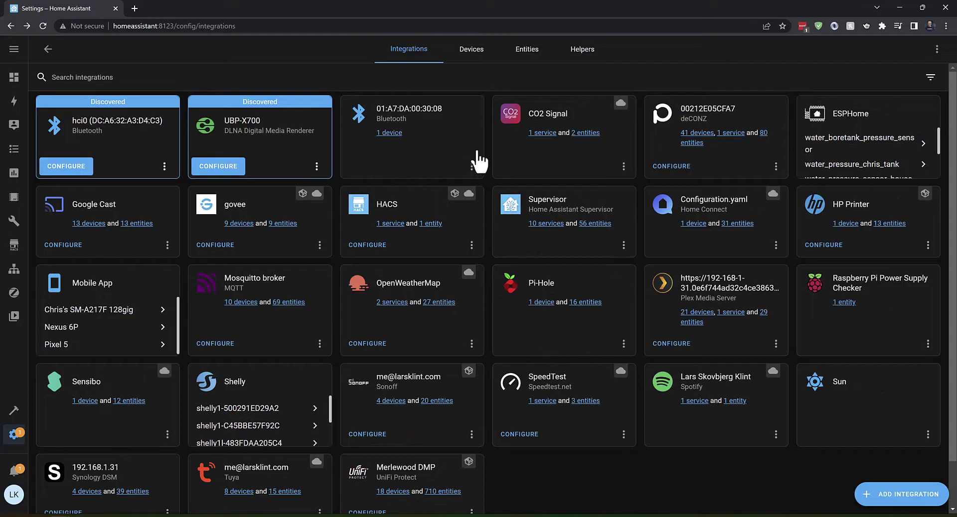
{"action": "left_click", "coordinate": [391, 133]}
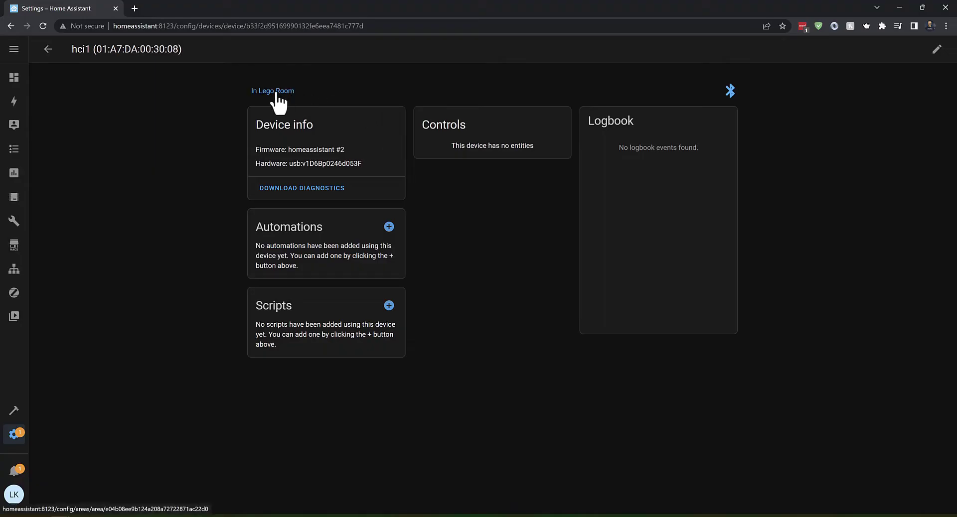
{"action": "left_click", "coordinate": [47, 50]}
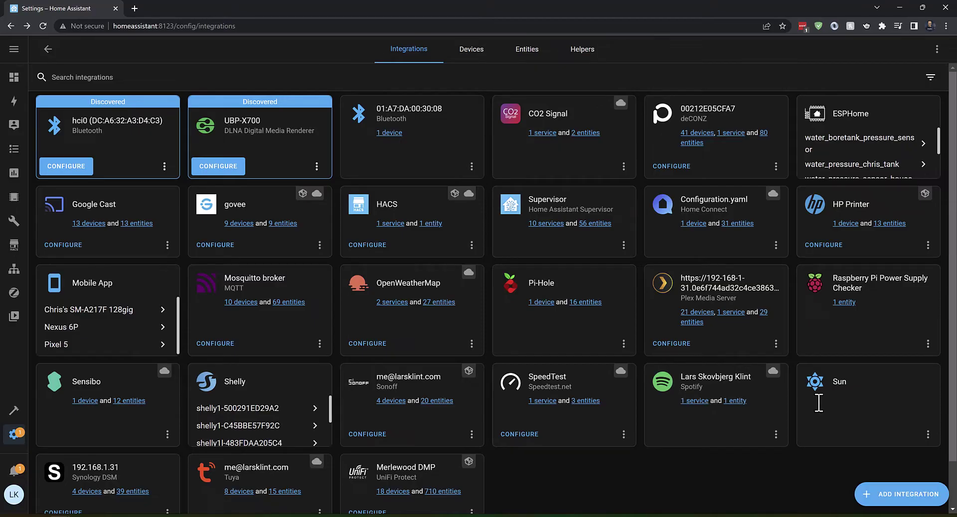
{"action": "left_click", "coordinate": [896, 500]}
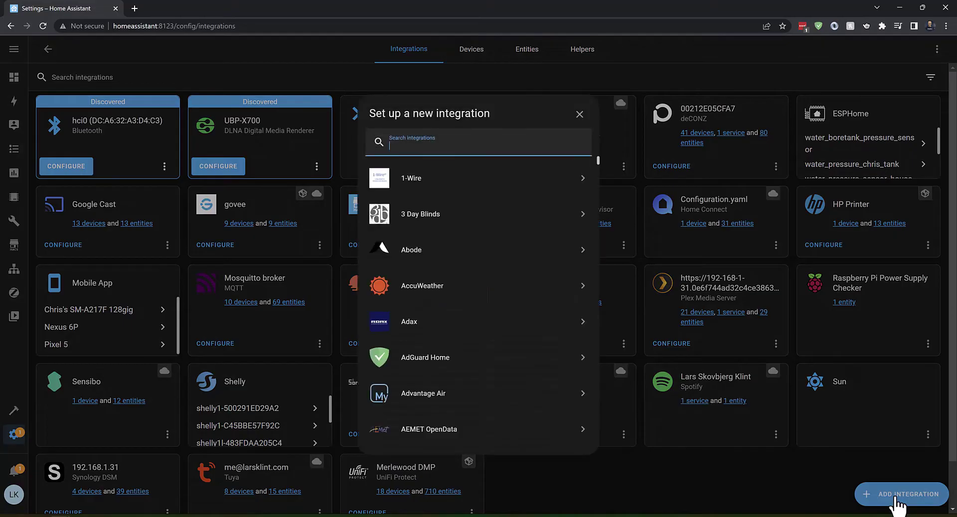
{"action": "type", "text": "swit"}
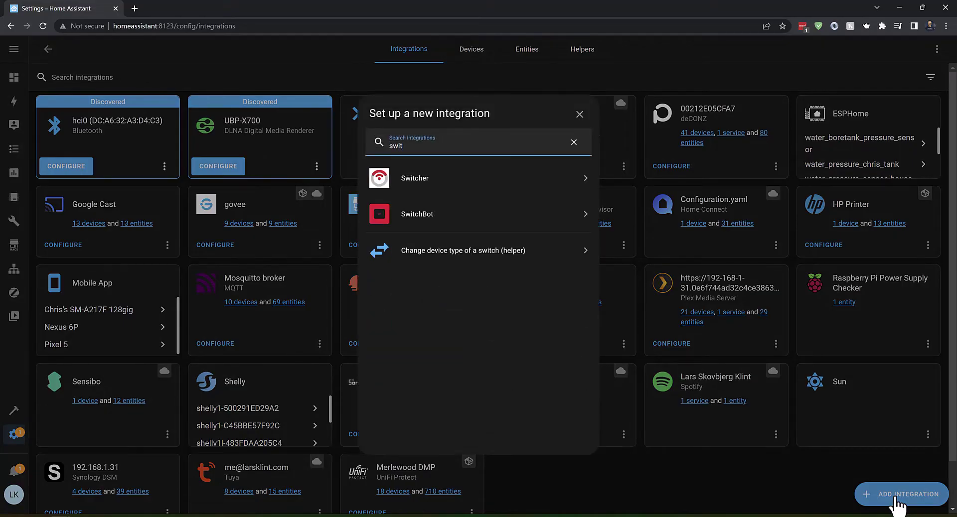
{"action": "left_click", "coordinate": [469, 215]}
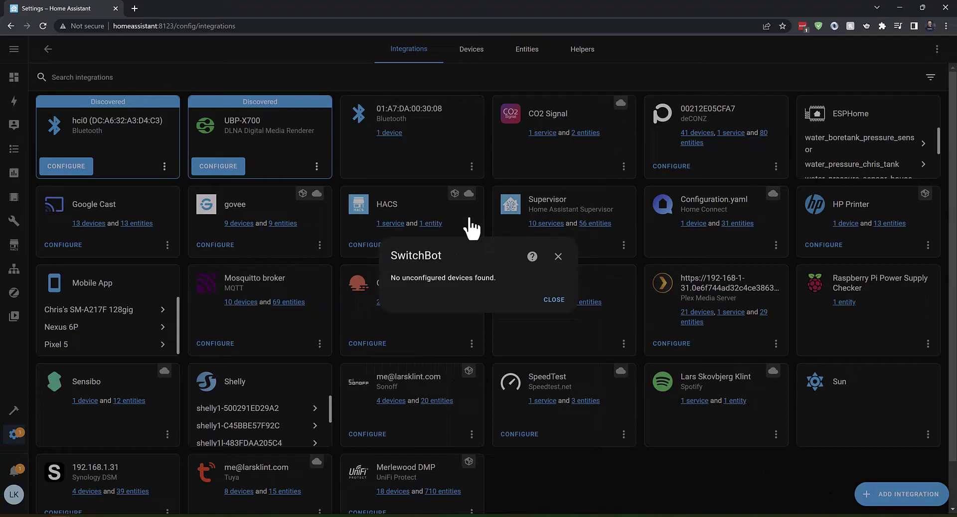
{"action": "left_click", "coordinate": [554, 301]}
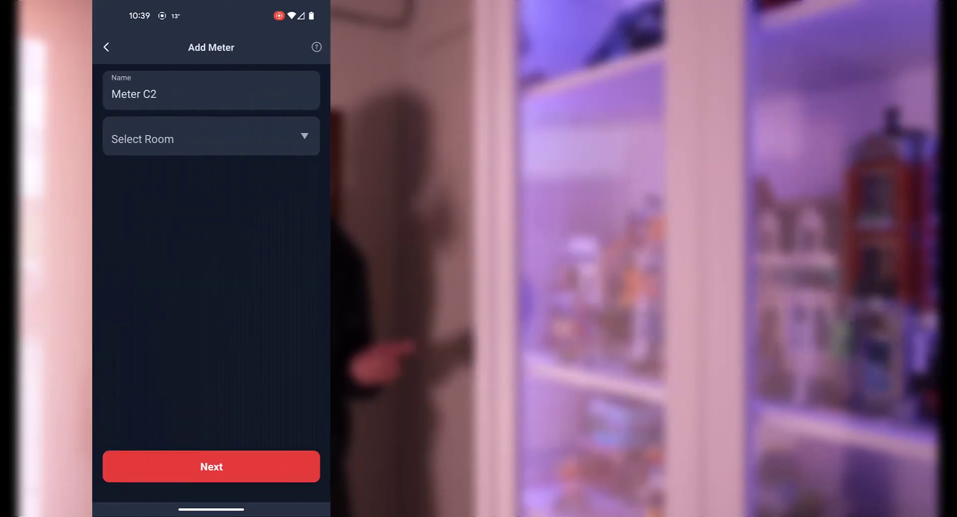
Rename the meter from 'Meter C2' to 'Lego room', put it in All Devices, and complete adding it.
{"action": "left_click", "coordinate": [188, 90]}
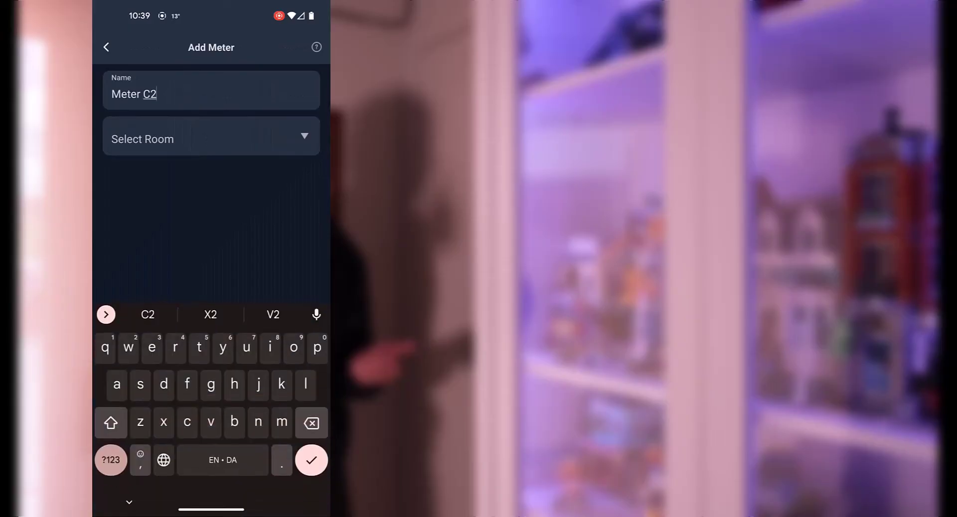
{"action": "key", "text": "BackSpace"}
{"action": "key", "text": "BackSpace"}
{"action": "key", "text": "BackSpace"}
{"action": "key", "text": "BackSpace"}
{"action": "key", "text": "BackSpace"}
{"action": "key", "text": "BackSpace"}
{"action": "key", "text": "BackSpace"}
{"action": "key", "text": "BackSpace"}
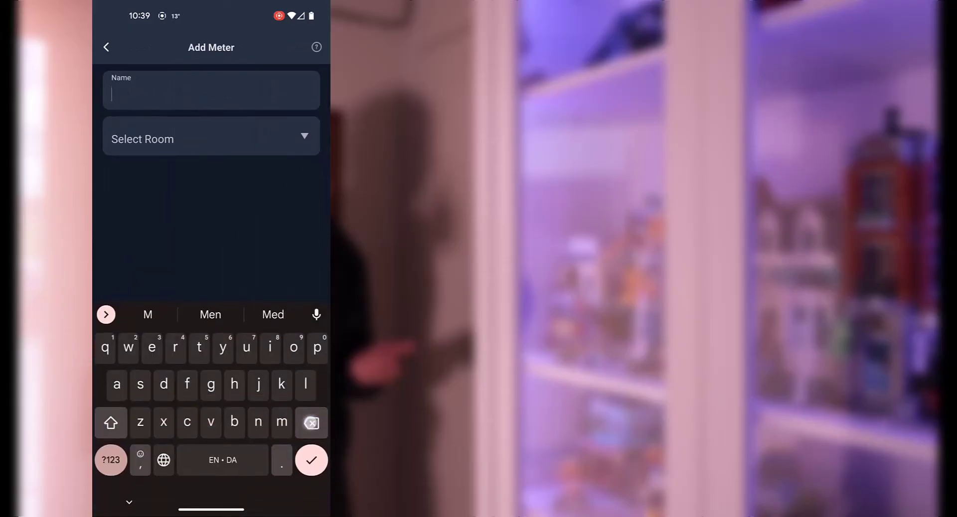
{"action": "type", "text": "Lego "}
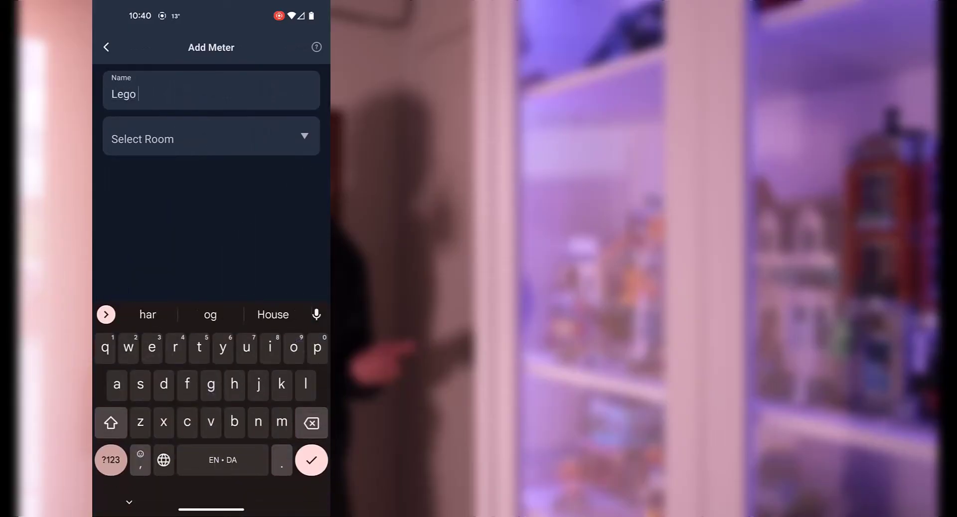
{"action": "type", "text": "room"}
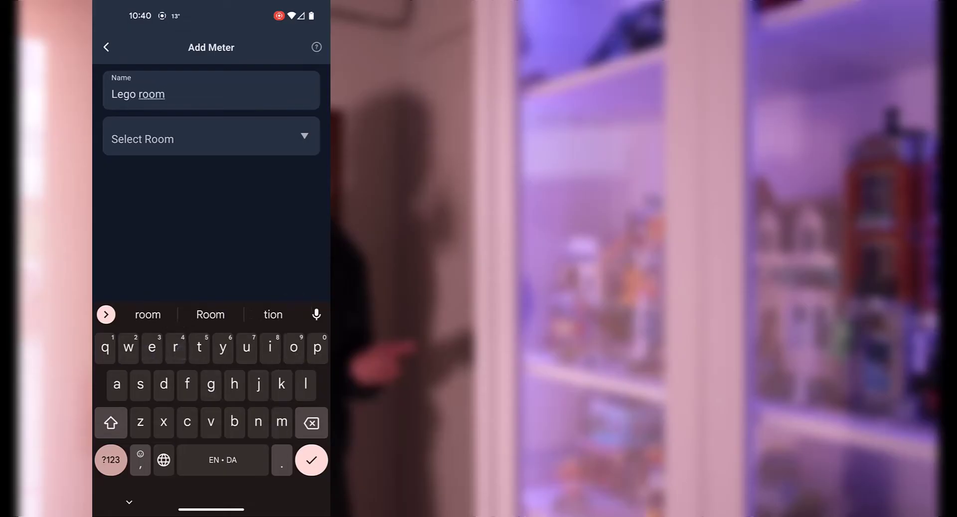
{"action": "left_click", "coordinate": [143, 139]}
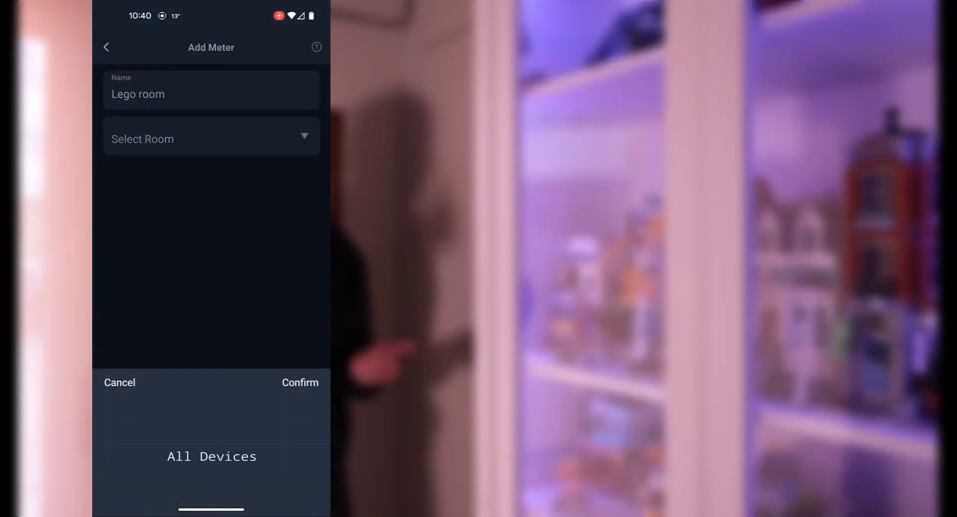
{"action": "left_click", "coordinate": [304, 381]}
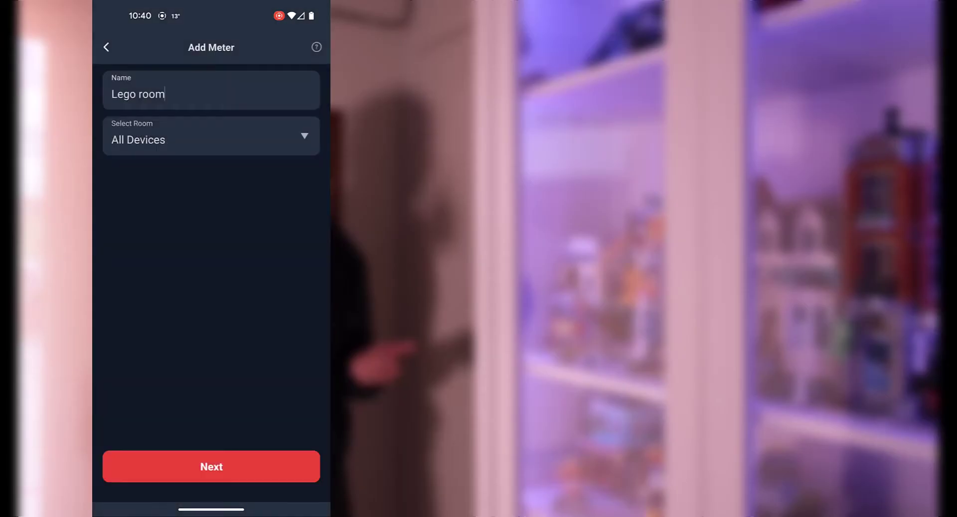
{"action": "left_click", "coordinate": [212, 466]}
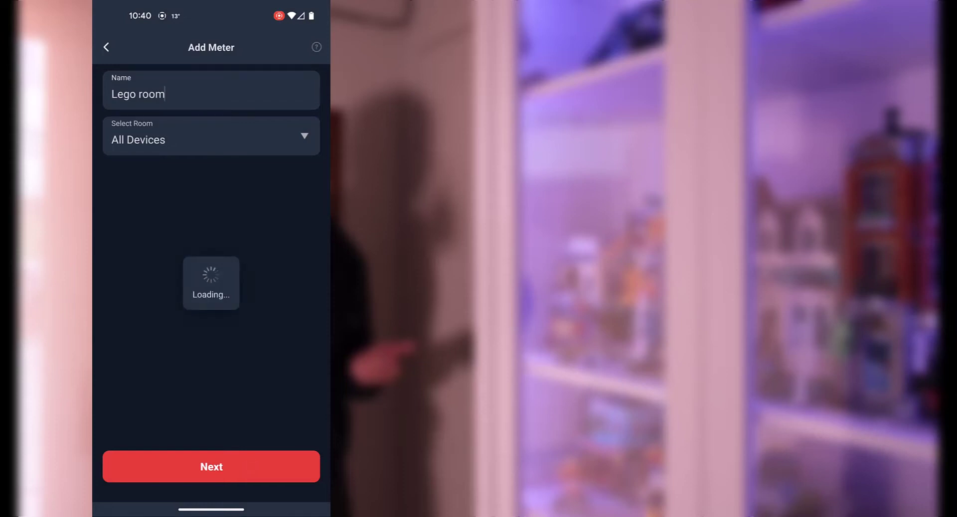
{"action": "left_click", "coordinate": [237, 462]}
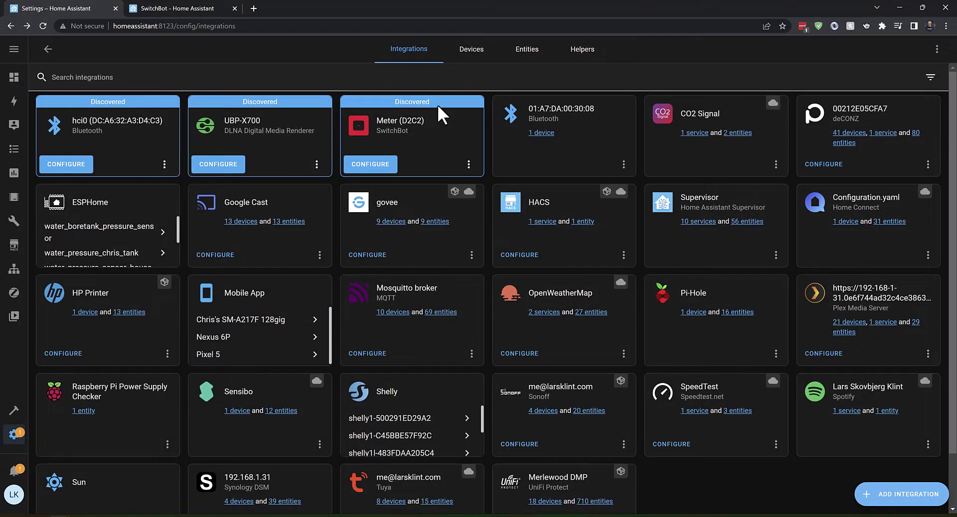
Set up Meter D2C2 in the Lego Room area, view its device page, then return to Integrations.
{"action": "left_click", "coordinate": [377, 168]}
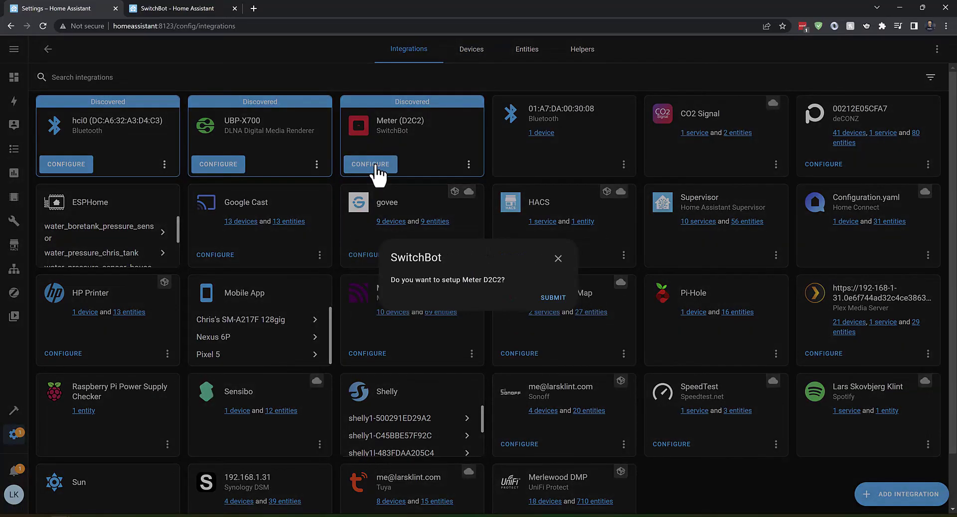
{"action": "left_click", "coordinate": [554, 299]}
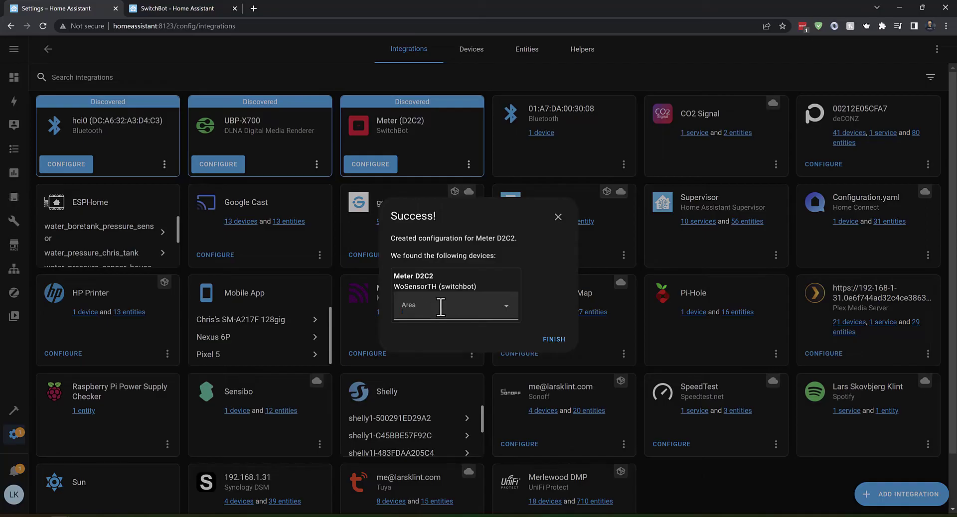
{"action": "left_click", "coordinate": [440, 308]}
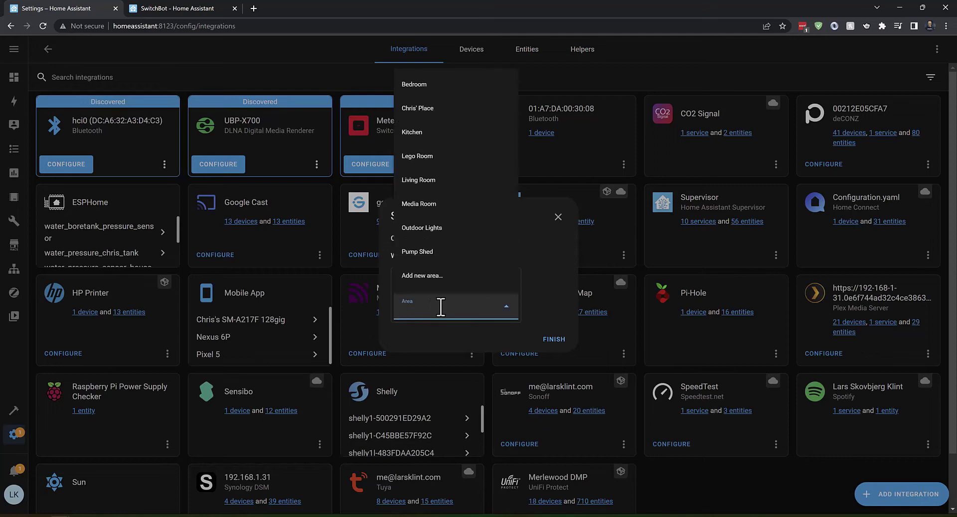
{"action": "left_click", "coordinate": [423, 156]}
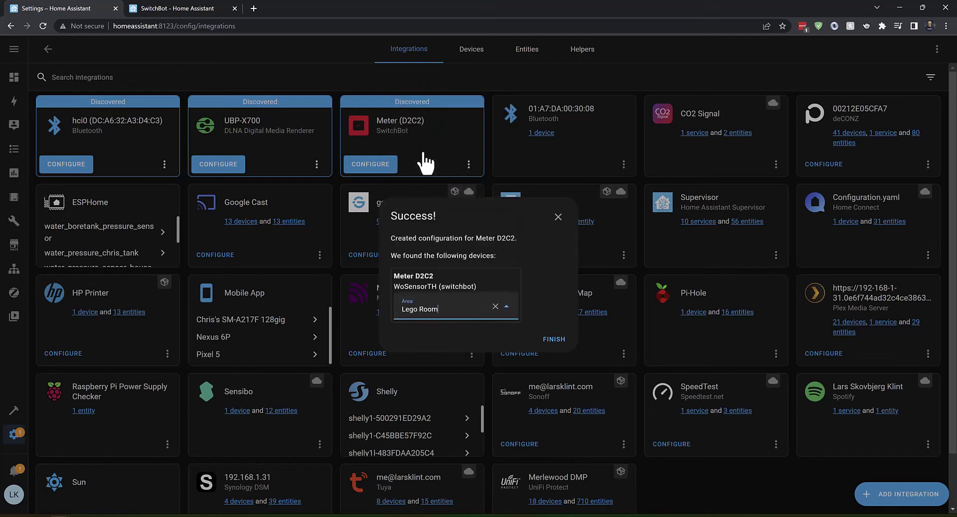
{"action": "left_click", "coordinate": [555, 339]}
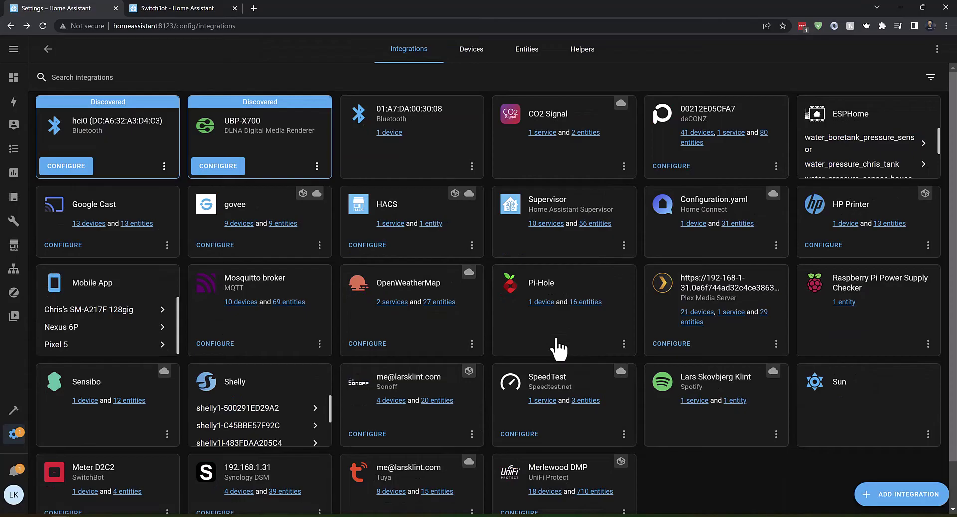
{"action": "left_click", "coordinate": [86, 493]}
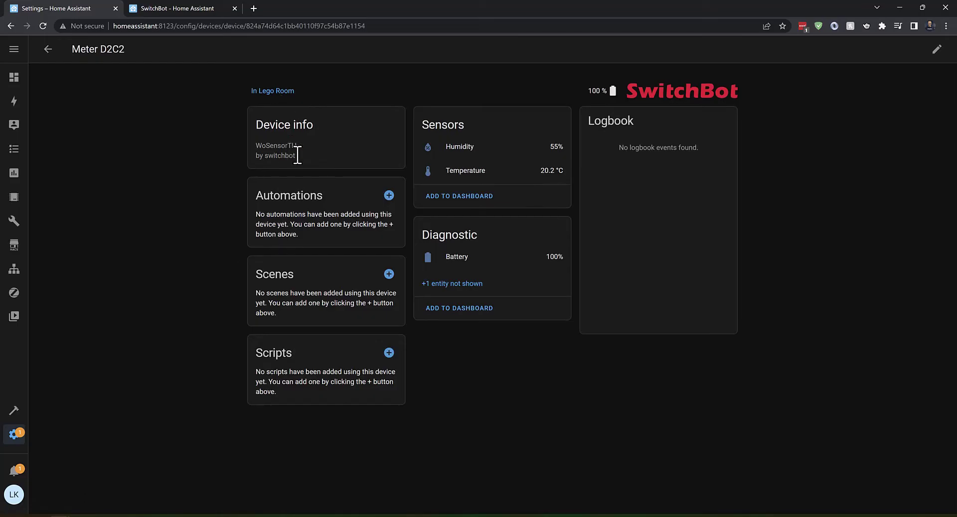
{"action": "key", "text": "alt+Left"}
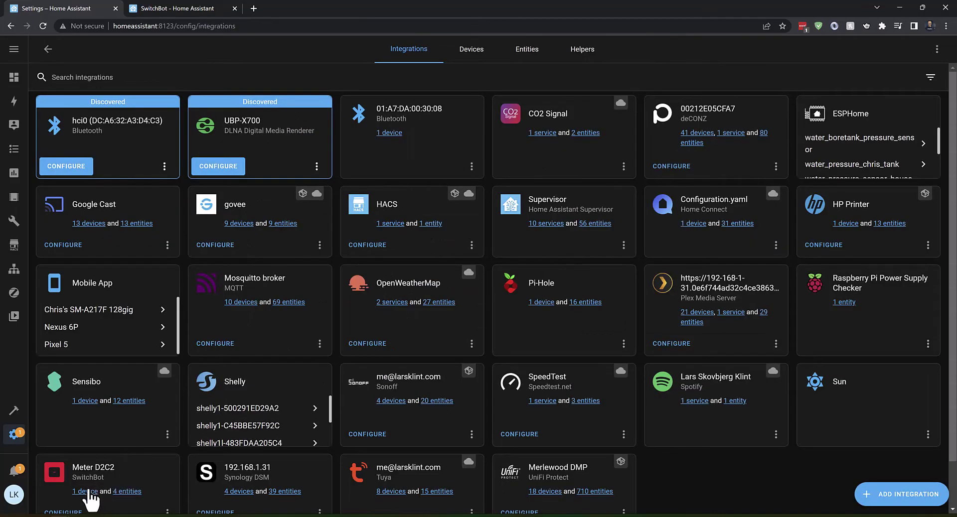
Rename the Meter D2C2 temperature entity to Lego Room Temperature.
{"action": "left_click", "coordinate": [125, 492]}
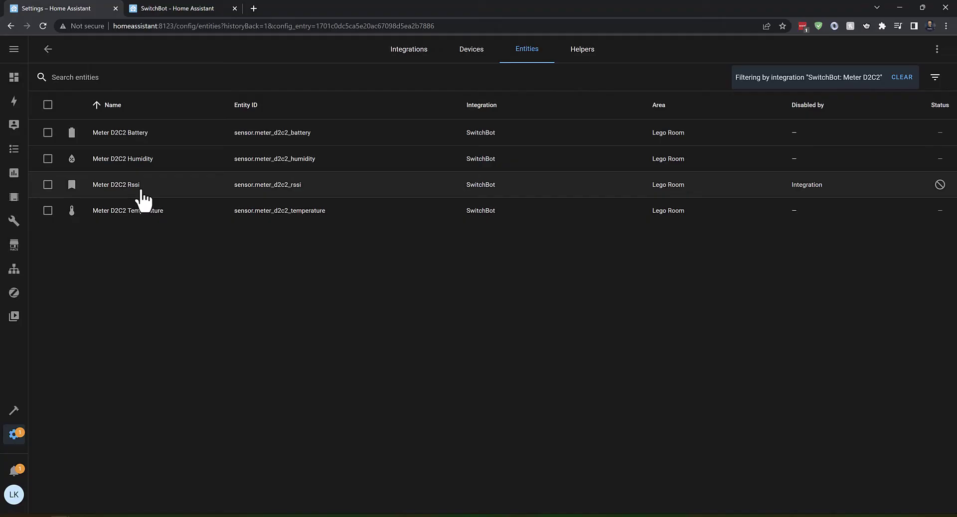
{"action": "left_click", "coordinate": [165, 217]}
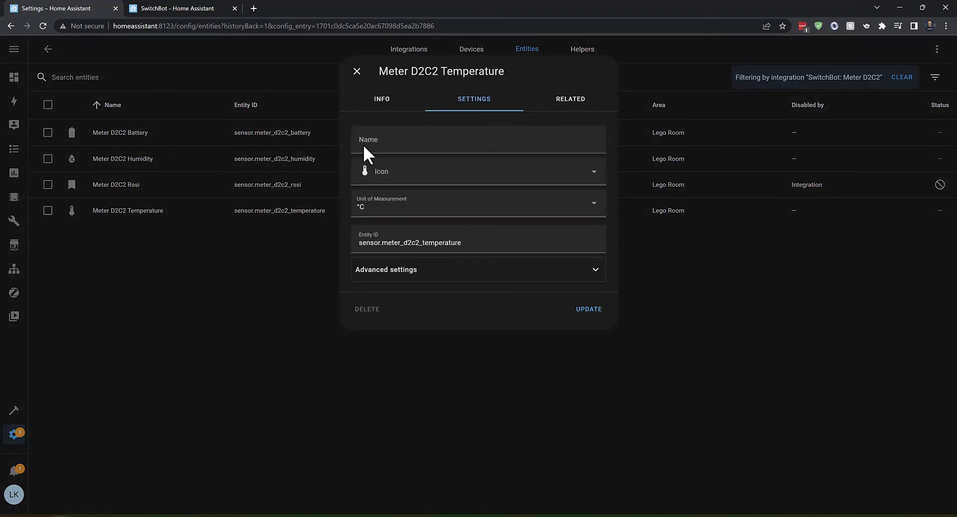
{"action": "left_click", "coordinate": [406, 144]}
{"action": "type", "text": "Lego Room Temperature"}
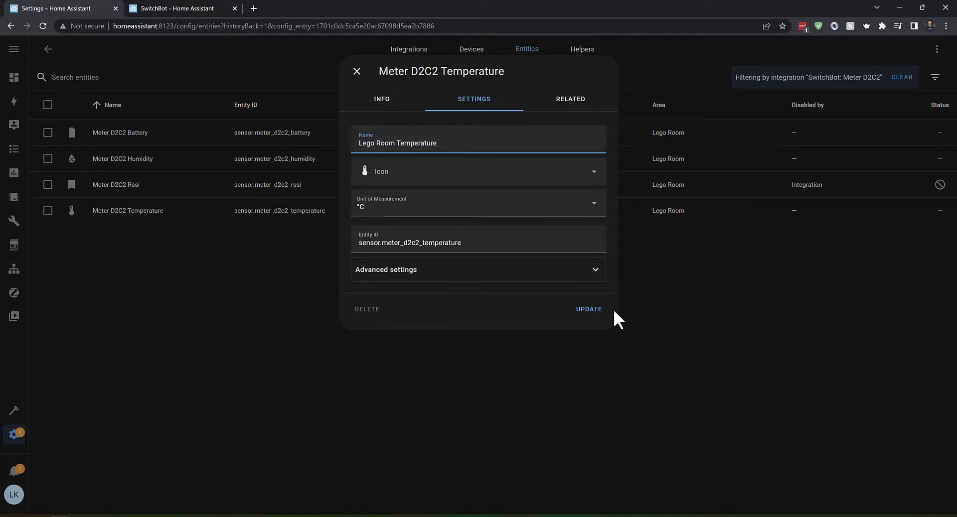
{"action": "left_click", "coordinate": [591, 310]}
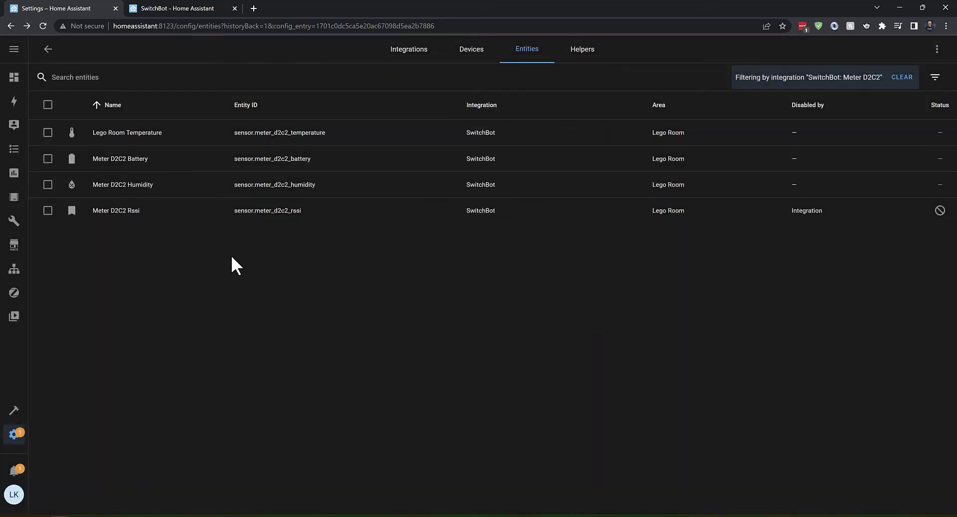
Rename the humidity and battery entities to Lego Room Humidity and Lego Room Temp Sensor Battery.
{"action": "left_click", "coordinate": [126, 186]}
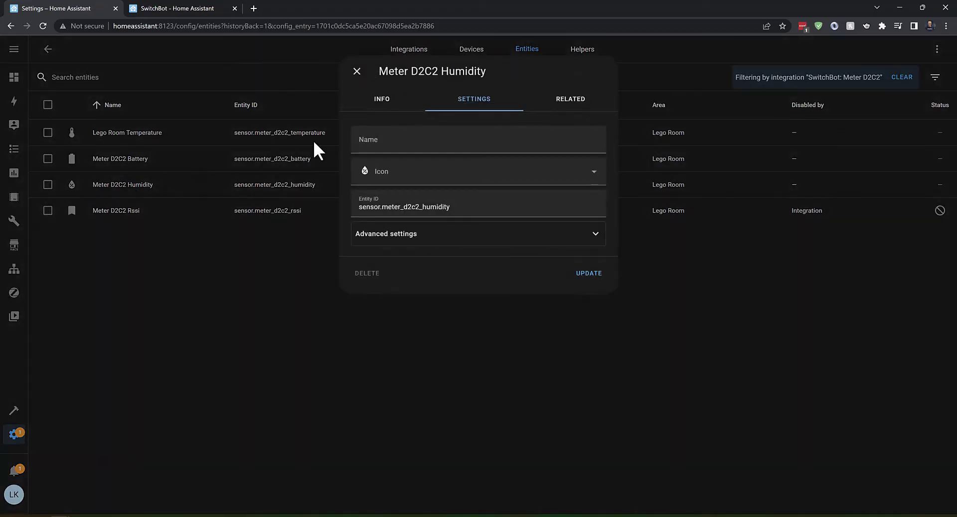
{"action": "left_click", "coordinate": [382, 143]}
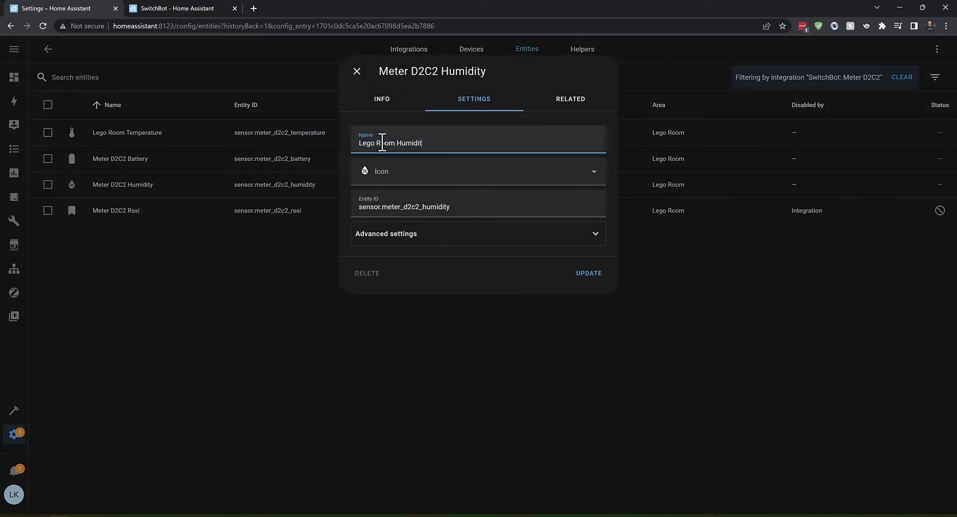
{"action": "left_click", "coordinate": [593, 277]}
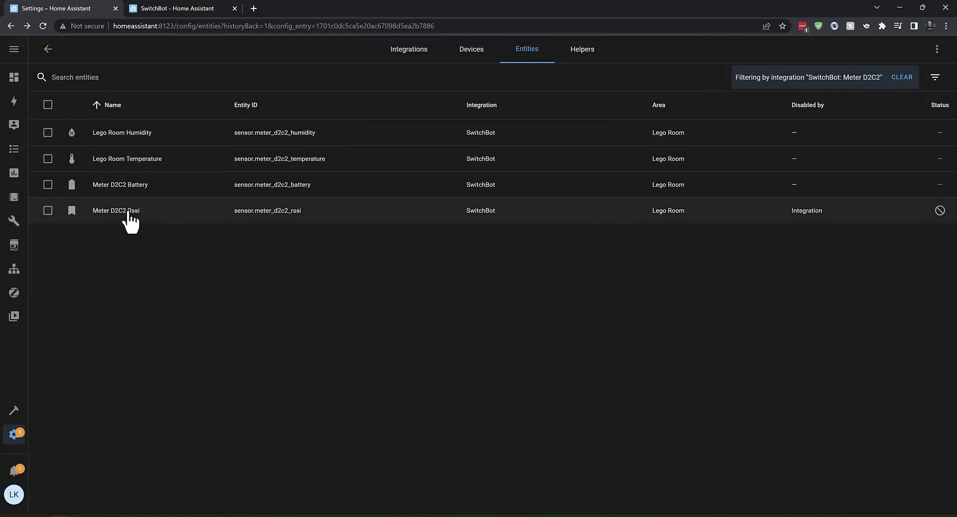
{"action": "left_click", "coordinate": [125, 187]}
{"action": "left_click", "coordinate": [375, 145]}
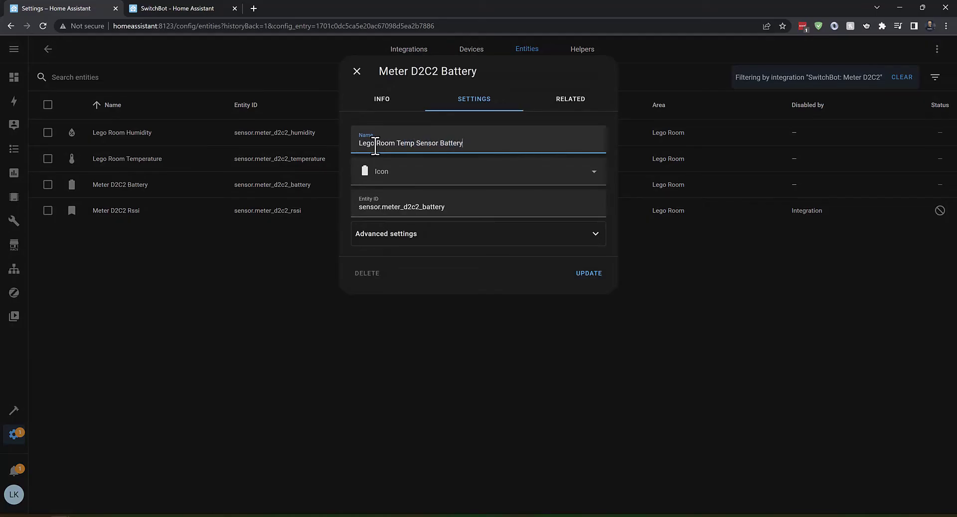
{"action": "left_click", "coordinate": [601, 278]}
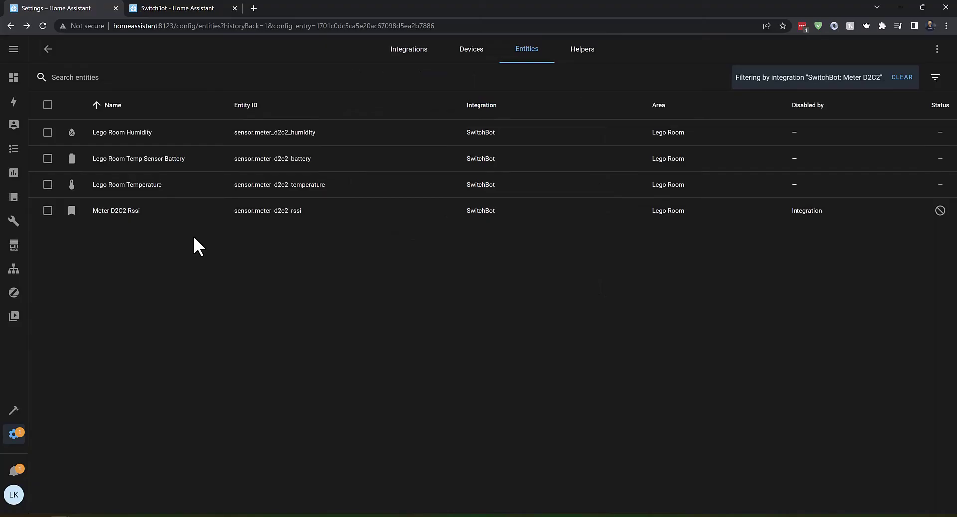
Add Lego Room Temperature as a new entity in the Climate view's entities card.
{"action": "left_click", "coordinate": [14, 77]}
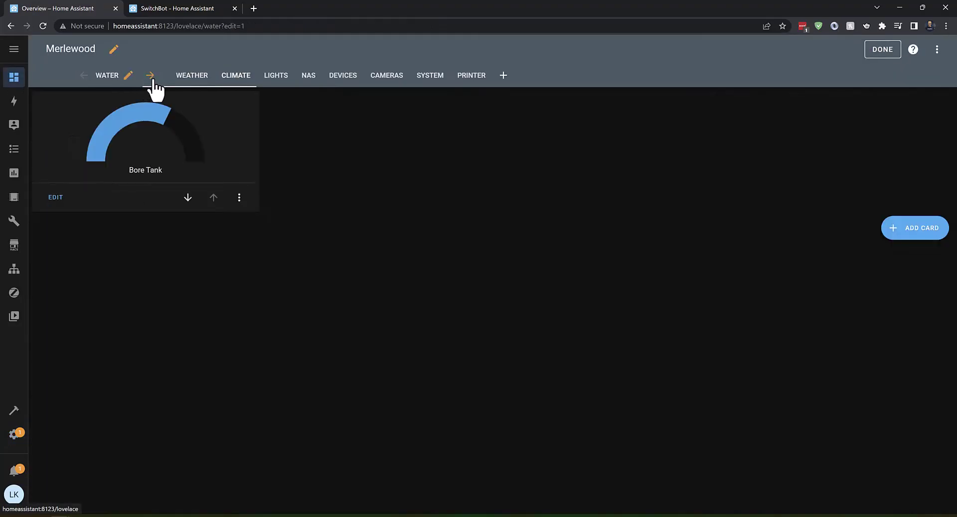
{"action": "left_click", "coordinate": [238, 77]}
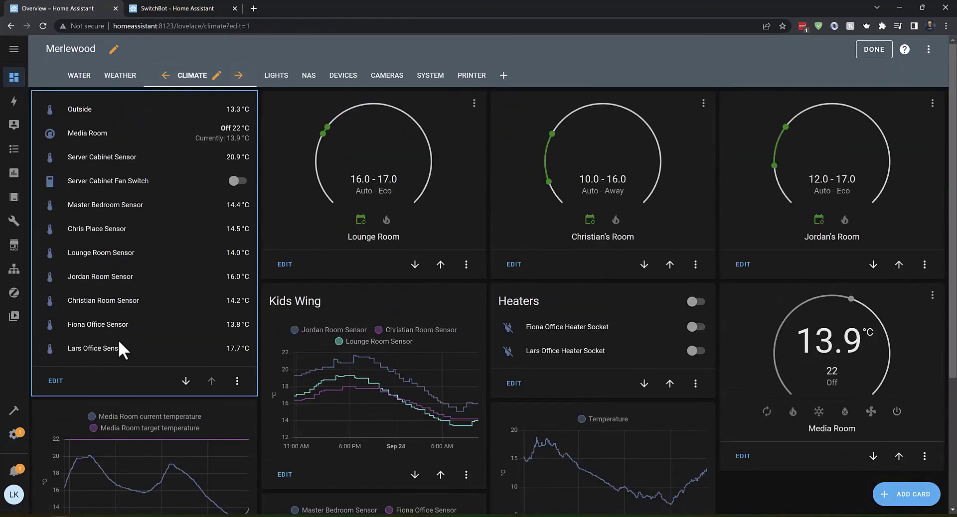
{"action": "left_click", "coordinate": [57, 382]}
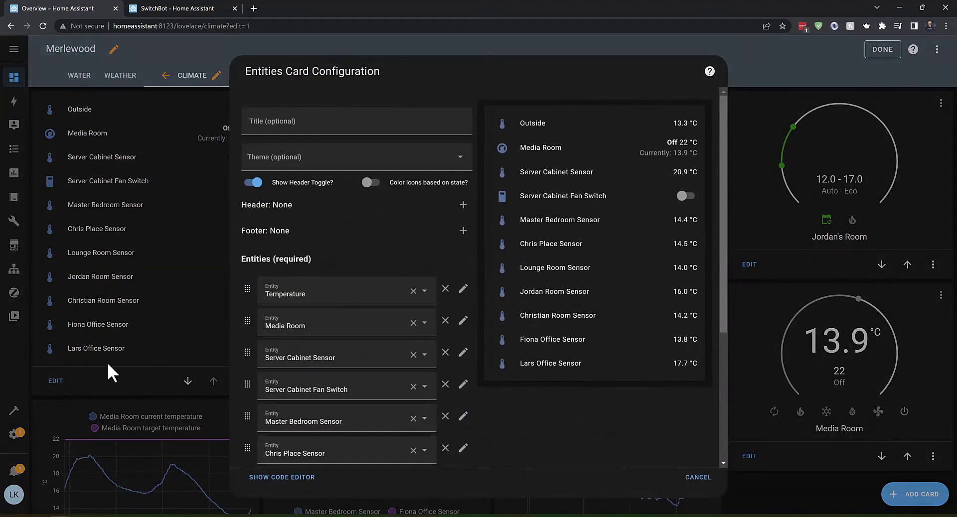
{"action": "scroll", "coordinate": [382, 462], "scroll_direction": "down", "scroll_amount": 5}
{"action": "left_click", "coordinate": [326, 438]}
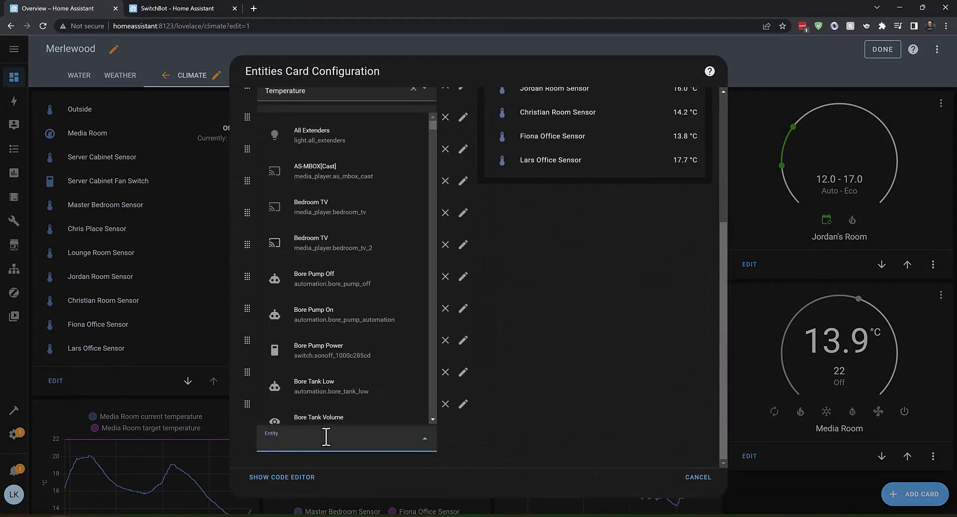
{"action": "type", "text": "Lego room"}
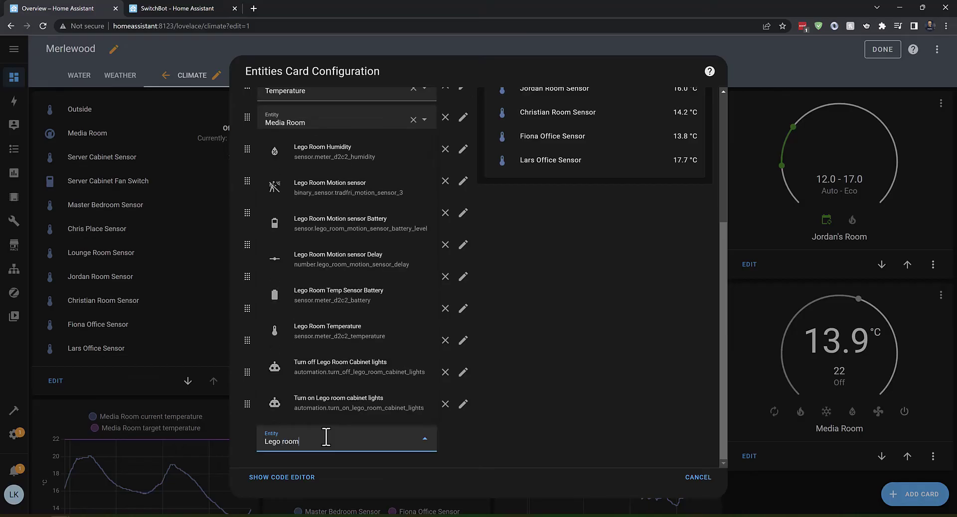
{"action": "left_click", "coordinate": [342, 339]}
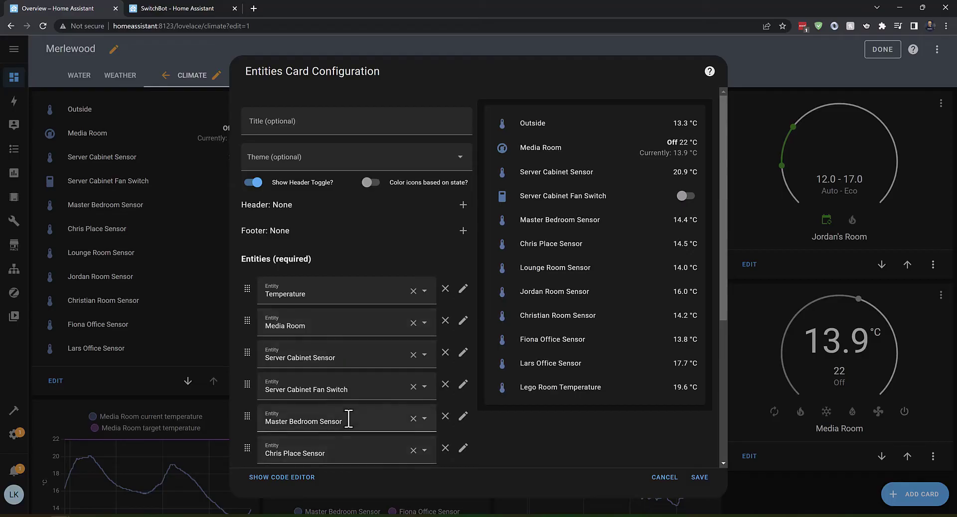
Move Lego Room Temperature up the list to sit right below Media Room.
{"action": "scroll", "coordinate": [349, 418], "scroll_direction": "down", "scroll_amount": 3}
{"action": "scroll", "coordinate": [252, 410], "scroll_direction": "down", "scroll_amount": 2}
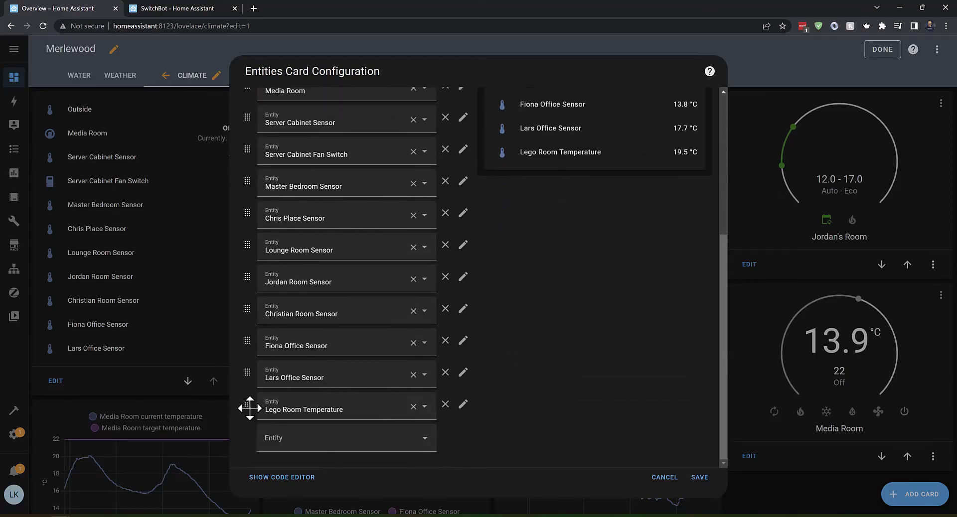
{"action": "left_click_drag", "start_coordinate": [249, 408], "coordinate": [250, 147]}
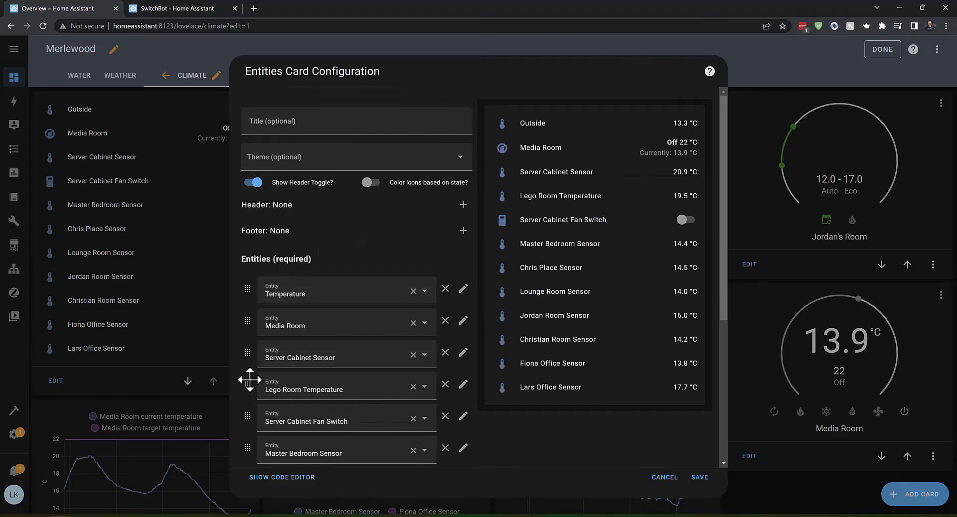
{"action": "left_click_drag", "start_coordinate": [250, 372], "coordinate": [251, 350]}
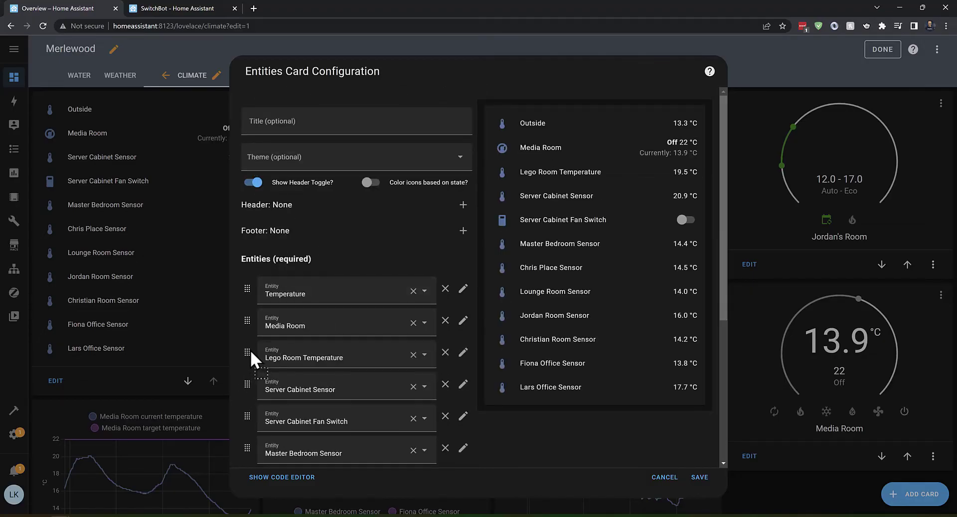
Save the entities card changes and exit dashboard edit mode.
{"action": "left_click", "coordinate": [699, 478]}
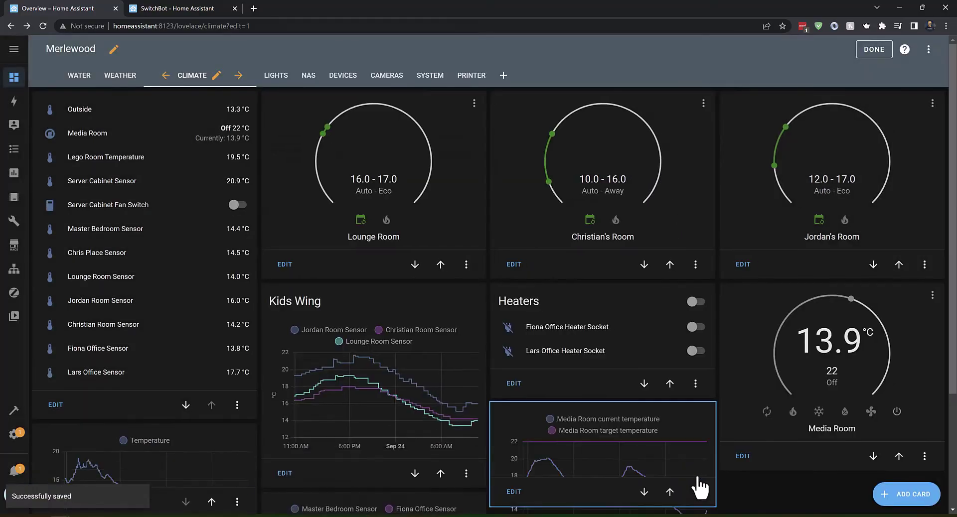
{"action": "left_click", "coordinate": [874, 49]}
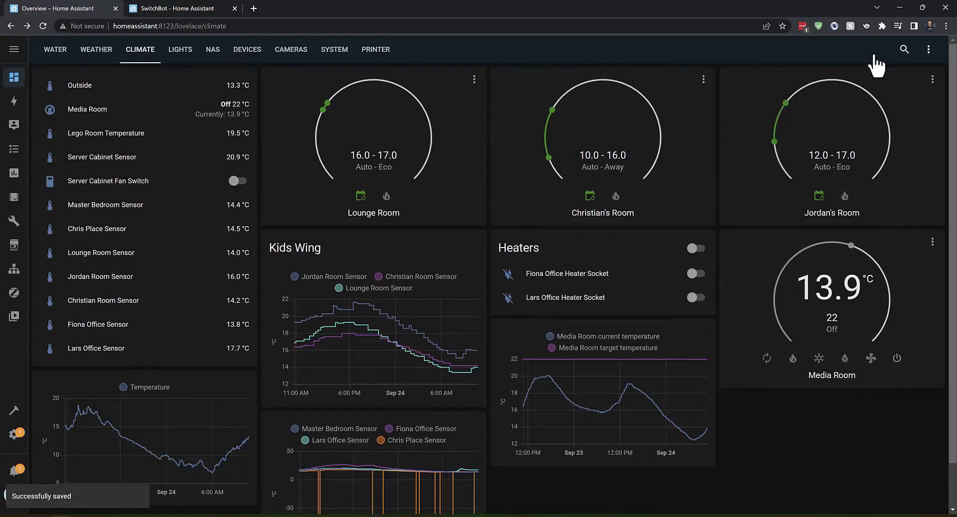